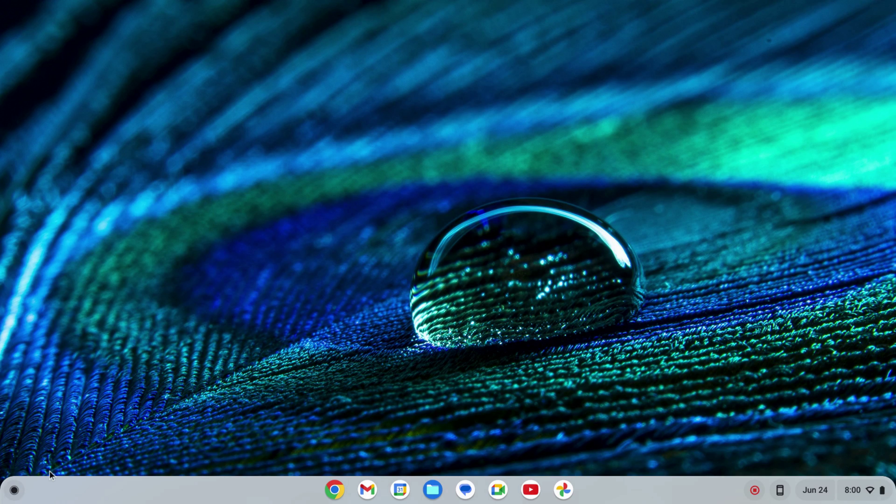
Open the Settings app from the launcher's list of installed apps.
click(14, 490)
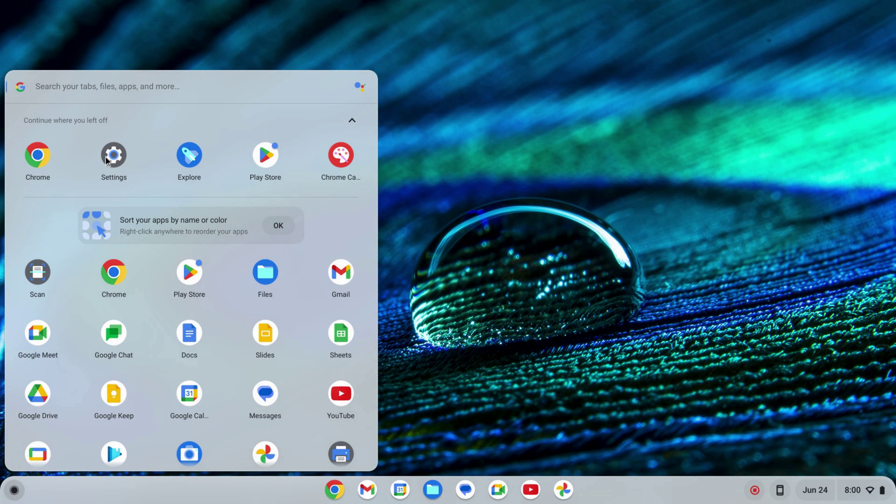
click(114, 155)
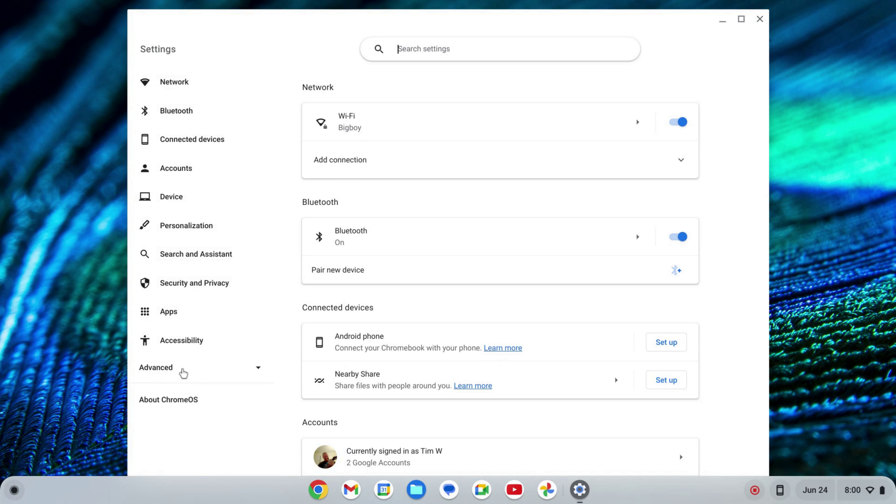
Go to the Developers page under Advanced and start the Linux development environment setup.
click(183, 373)
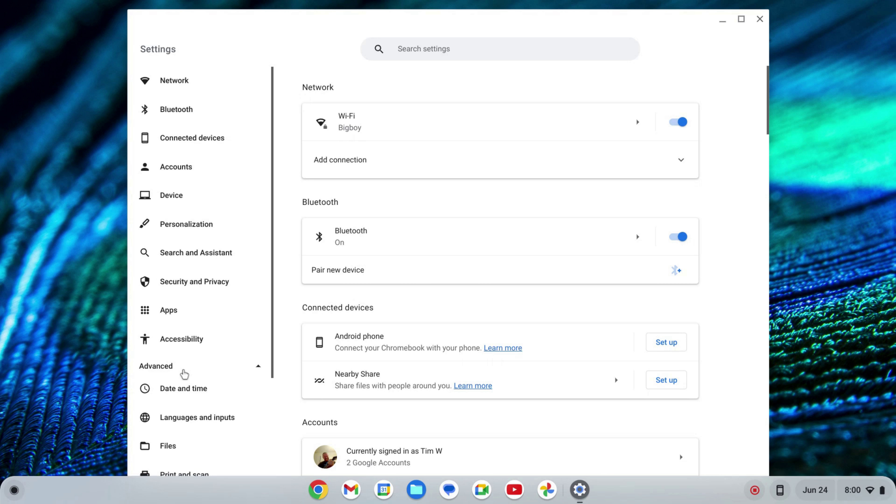
scroll(183, 373, down, 3)
scroll(183, 373, down, 3)
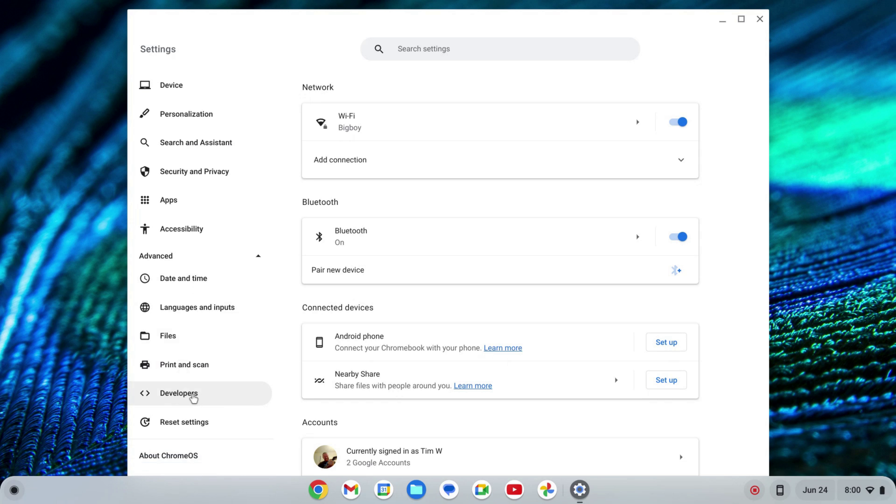
click(188, 398)
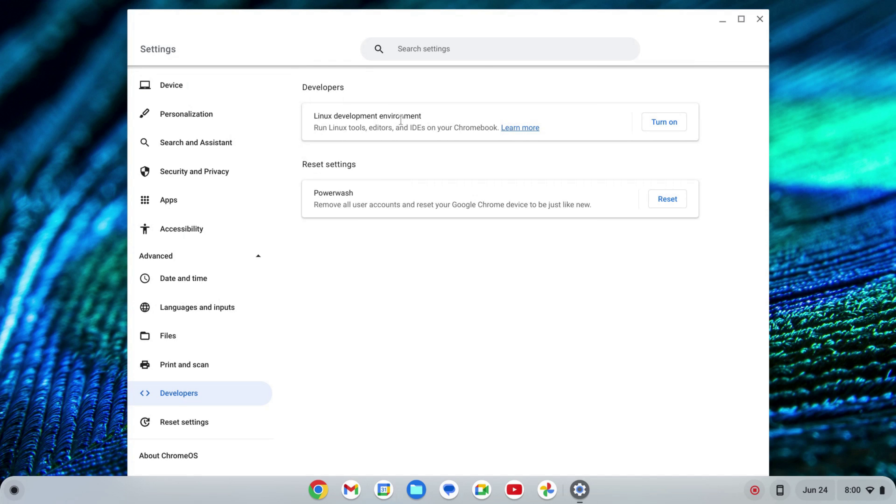
click(663, 124)
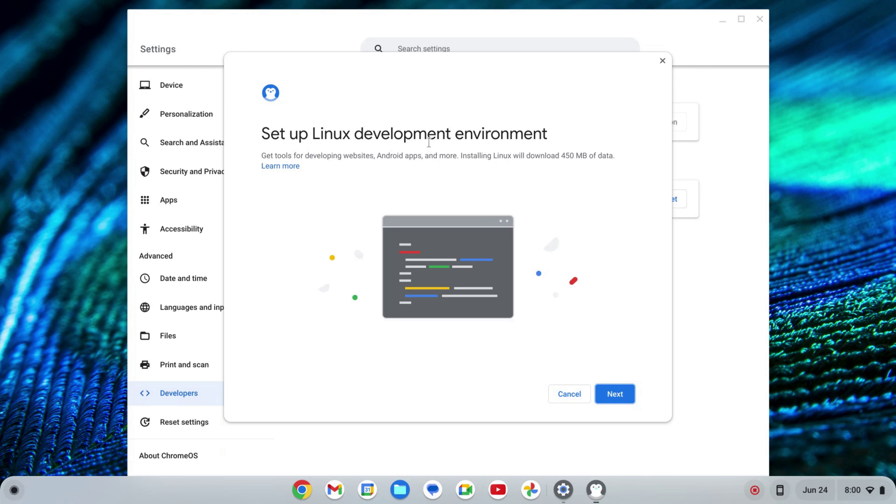
Install Linux with a custom disk size of about 51.2 GB.
click(617, 396)
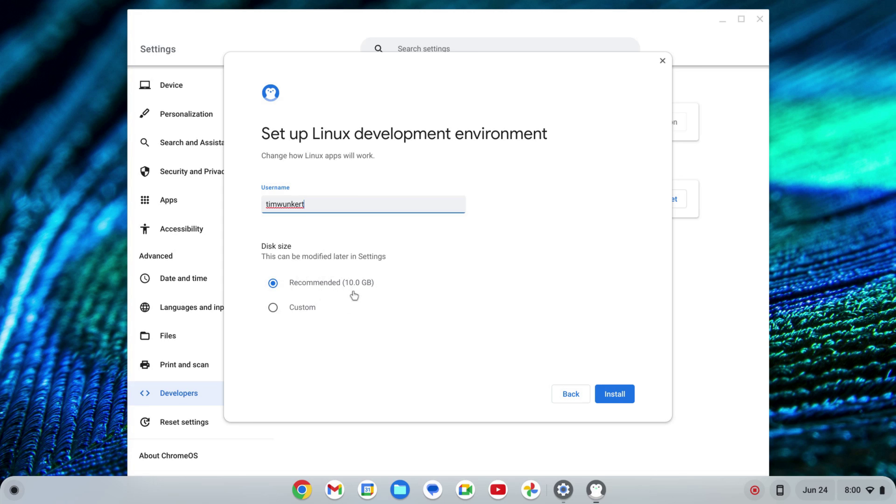
click(273, 309)
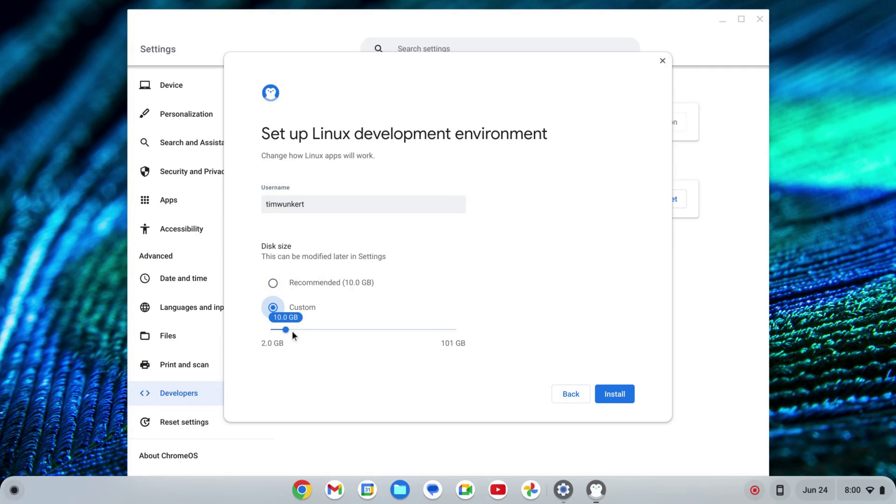
drag(286, 330, 363, 329)
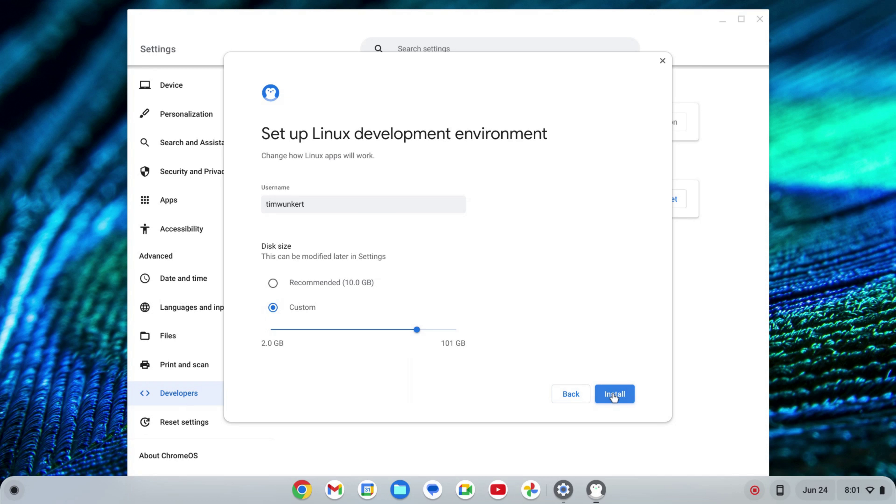
click(621, 397)
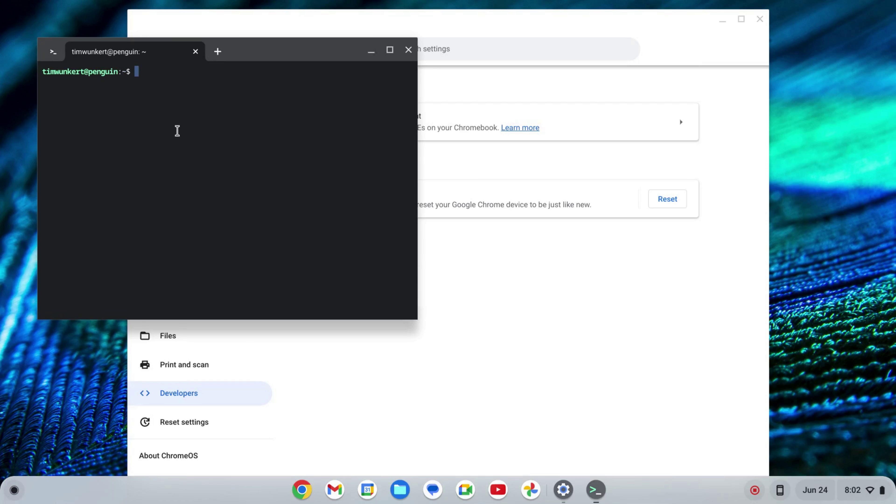
Maximize the Linux terminal and enlarge its text size three times.
click(390, 50)
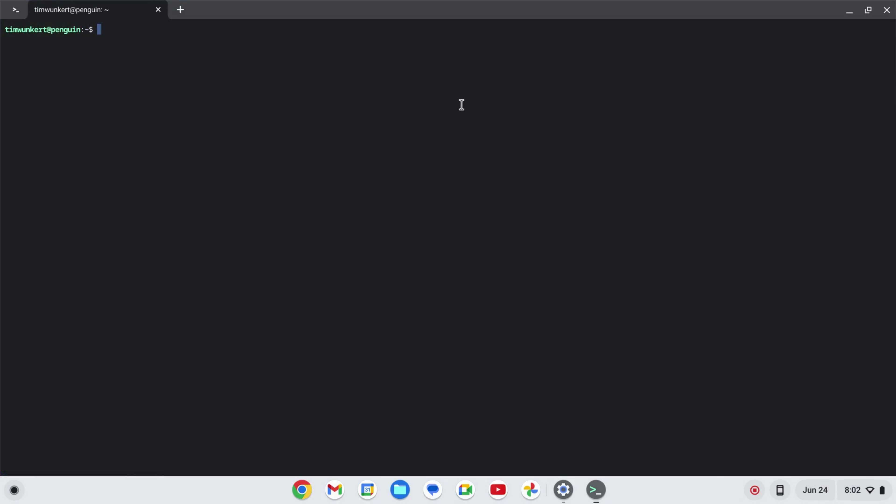
key(ctrl+equal)
key(ctrl+equal)
key(ctrl+equal)
key(ctrl+equal)
key(ctrl+equal)
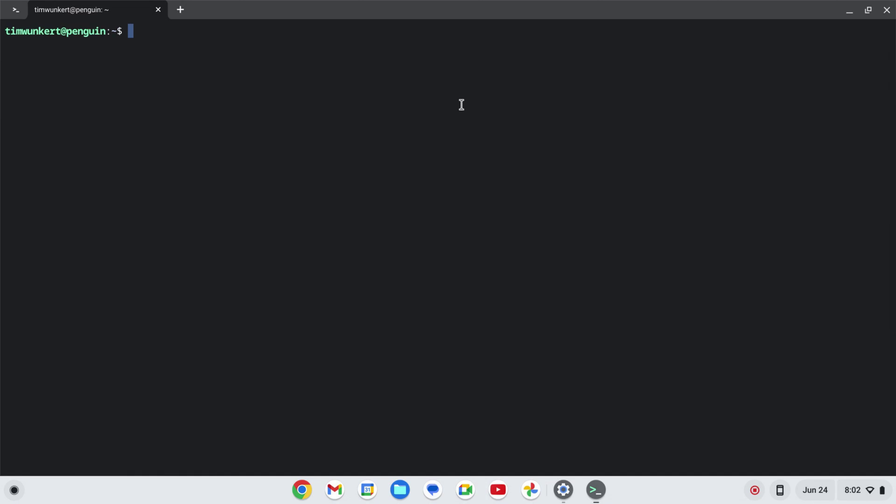
key(ctrl+equal)
key(ctrl+equal)
key(ctrl+equal)
key(ctrl+equal)
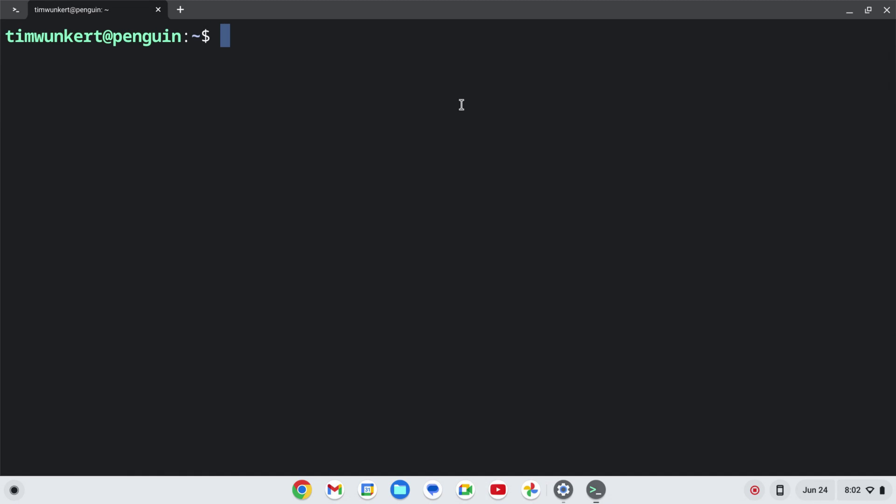
key(ctrl+equal)
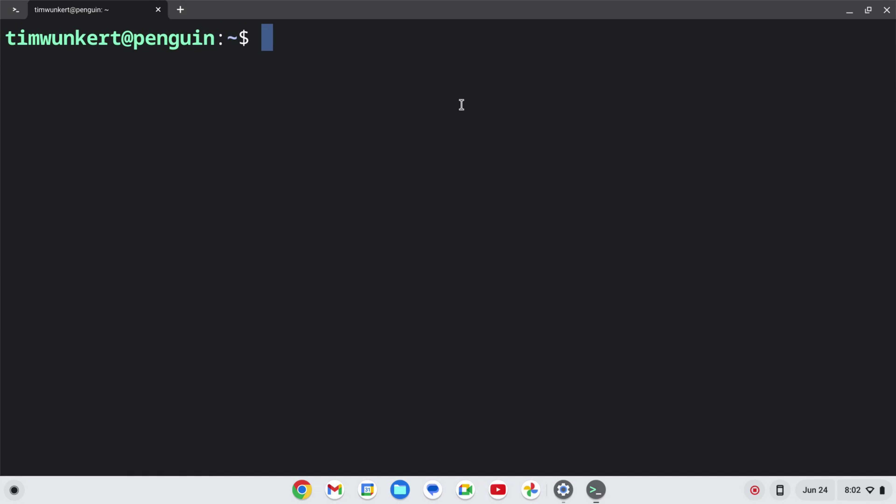
Run 'sudo apt-get update && sudo apt-get dist-upgrade -y' to update and upgrade Linux packages.
text(su)
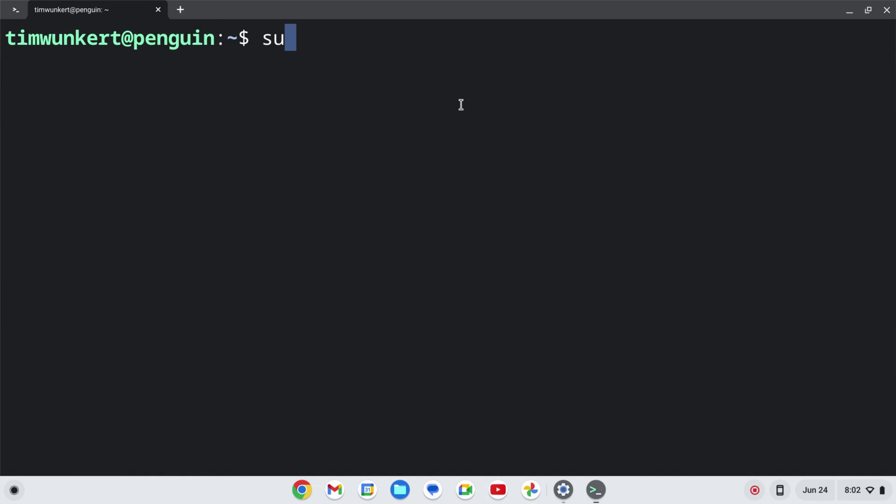
text(do apt-)
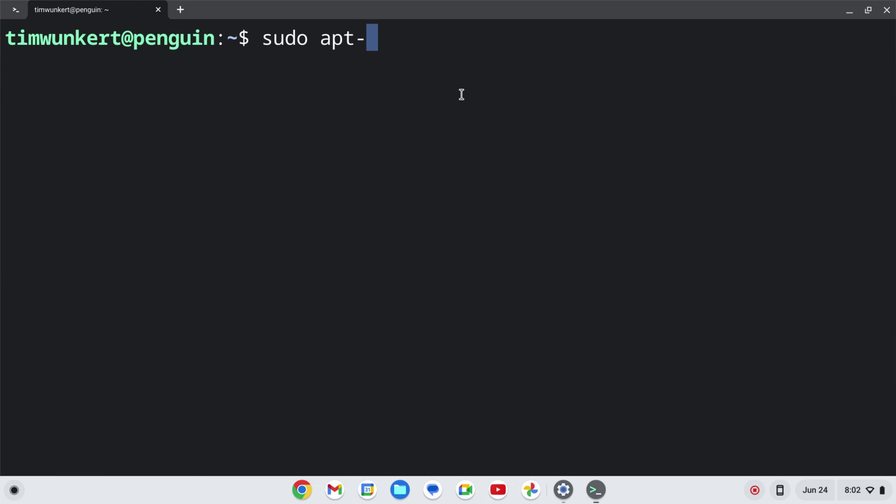
text(get update )
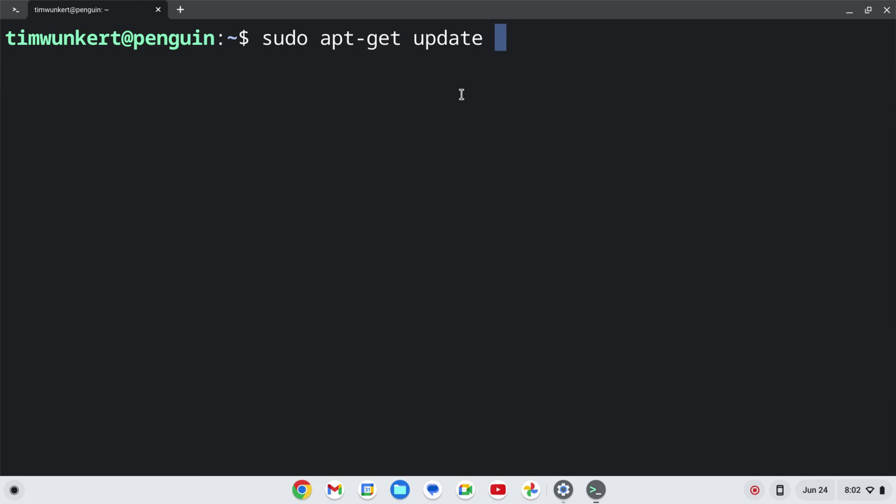
text(&& su)
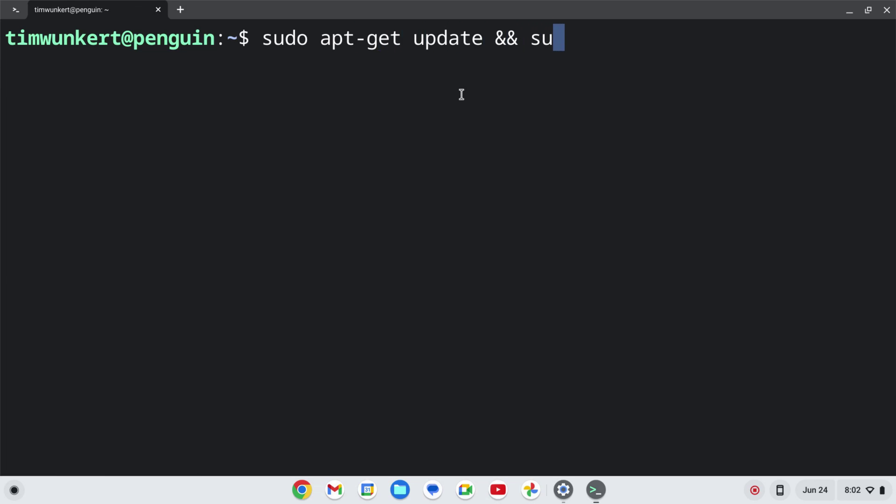
text(do apt)
text(-ge)
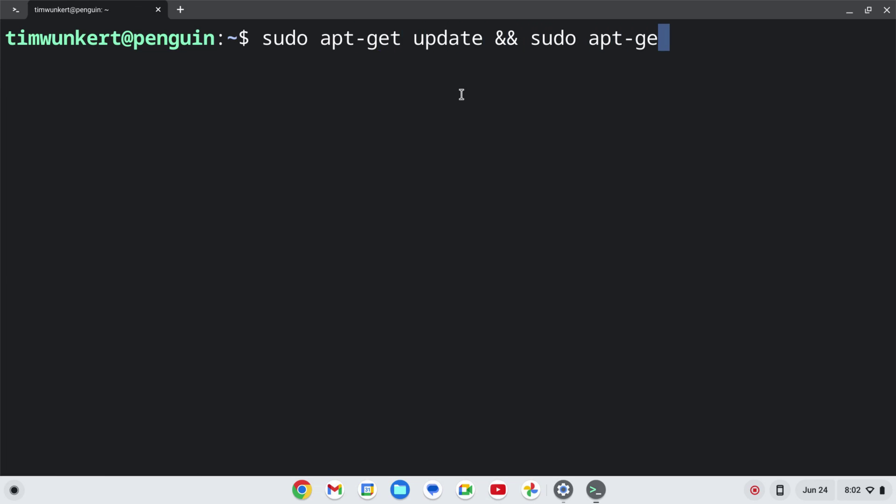
text(t dist-u)
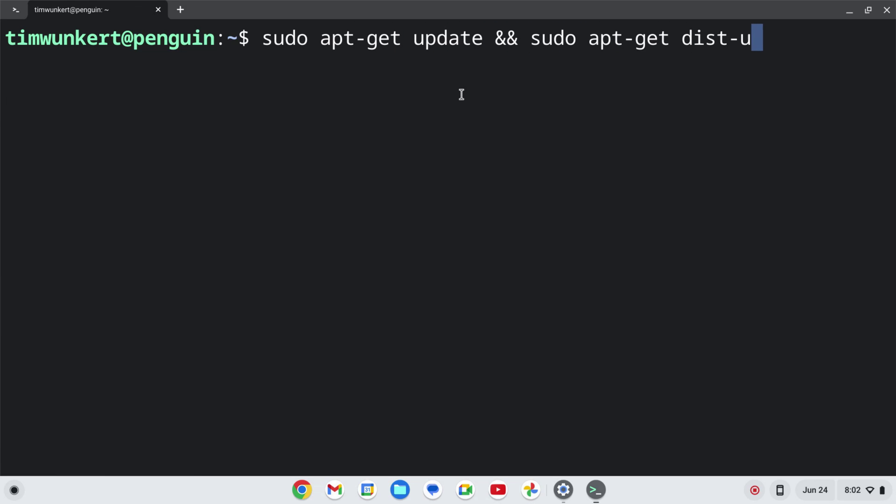
text(pgrade -y)
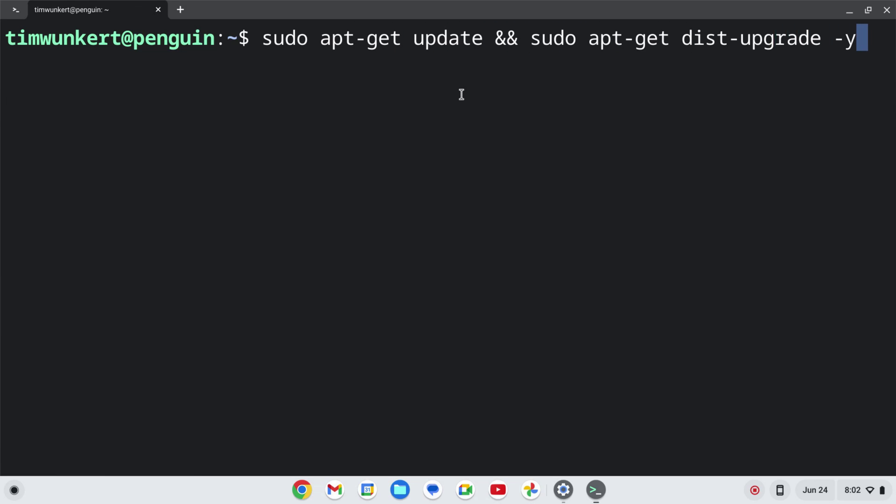
key(Return)
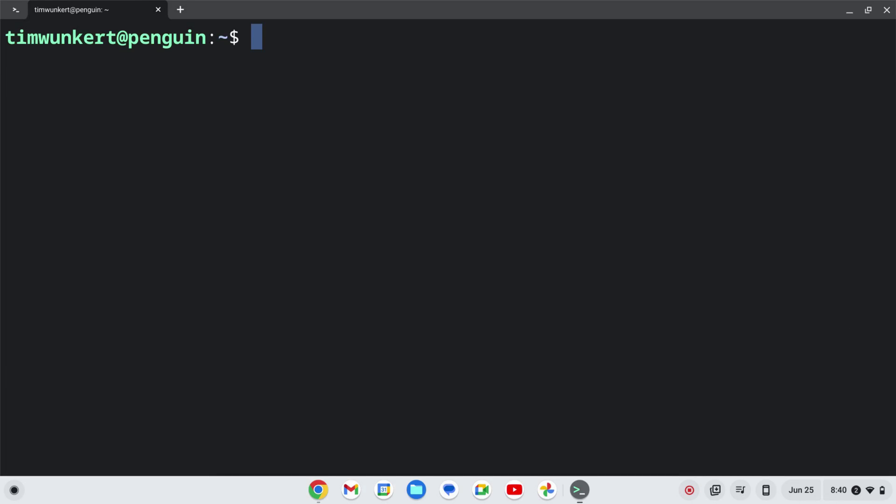
right_click(327, 494)
In a new Chrome window, search 'discord' and go to Discord's download page.
click(353, 396)
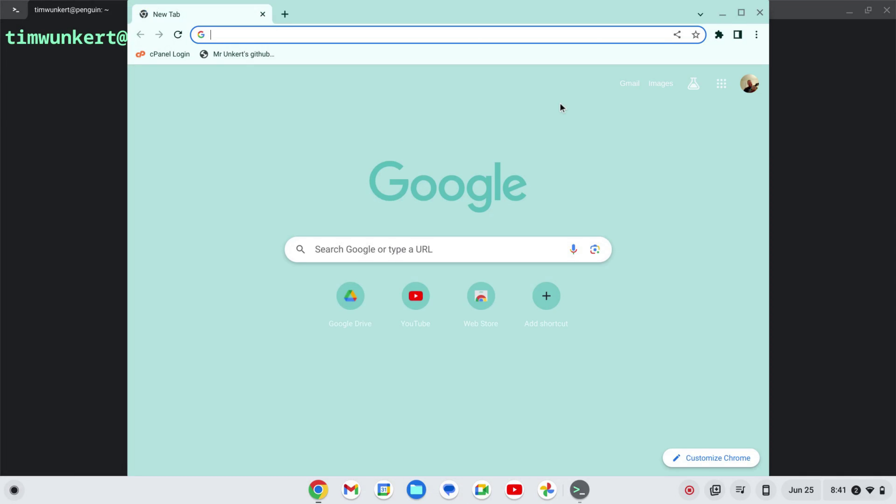
text(discord)
key(Return)
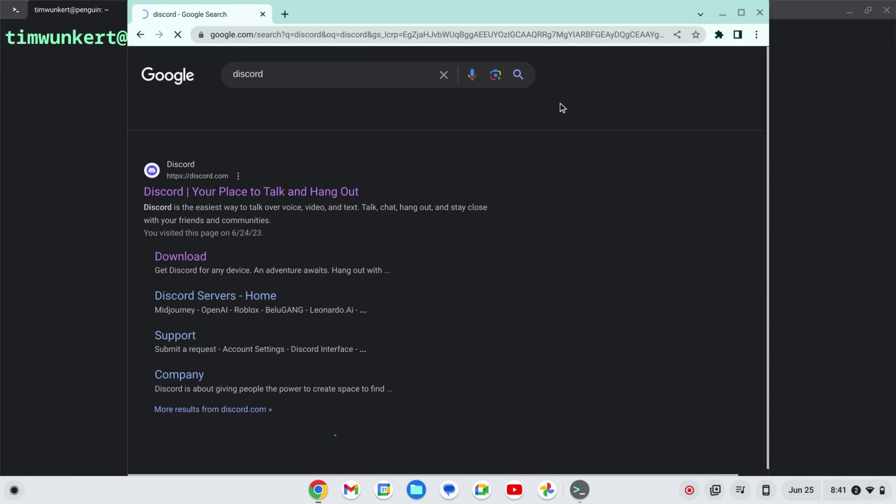
click(194, 258)
Download the Linux deb package discord-0.0.27.deb and show it in its folder.
key(alt+equal)
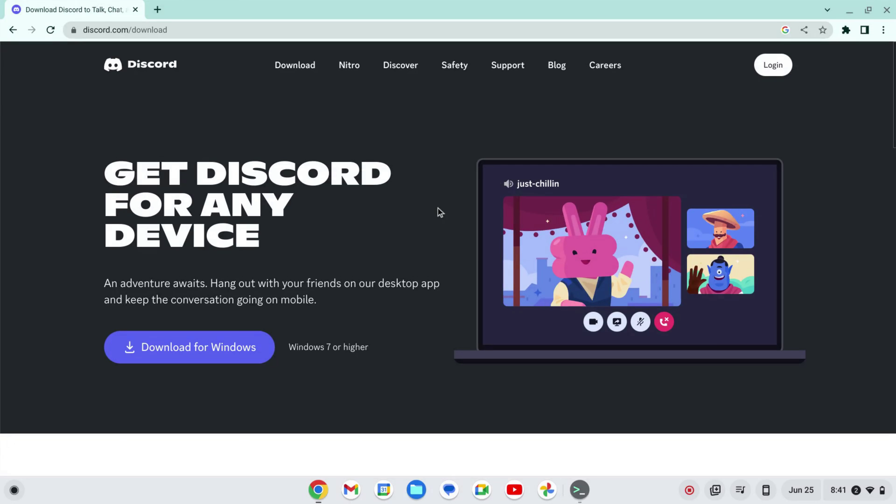
scroll(438, 212, down, 3)
scroll(437, 208, down, 15)
scroll(431, 209, down, 2)
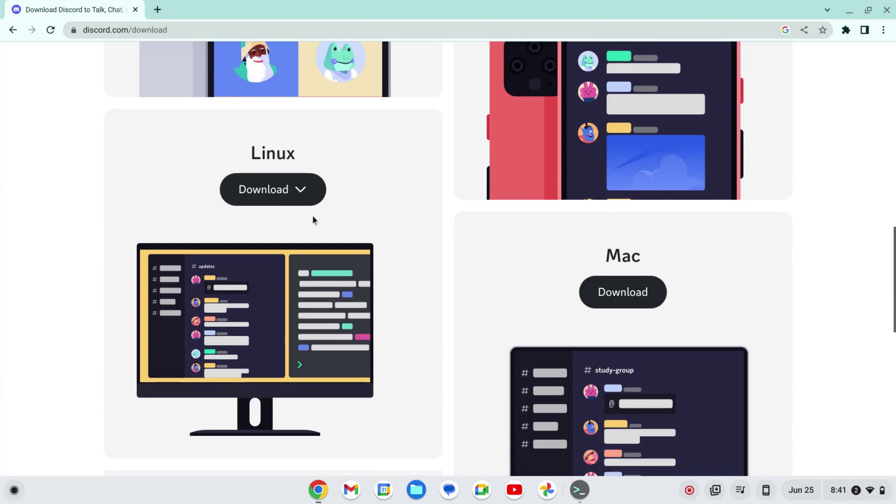
click(301, 194)
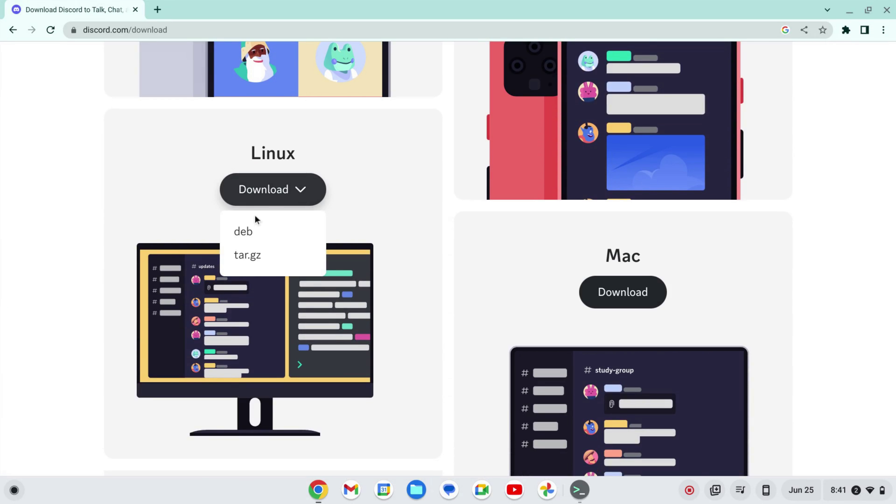
click(249, 232)
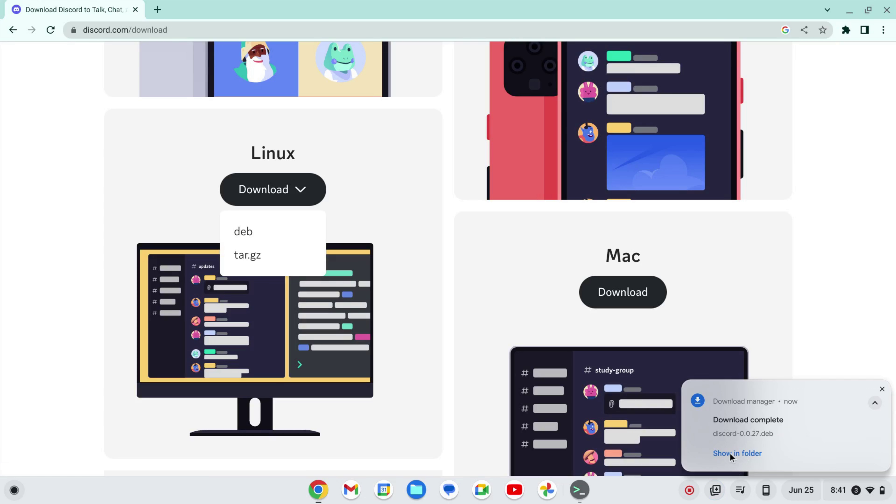
click(730, 453)
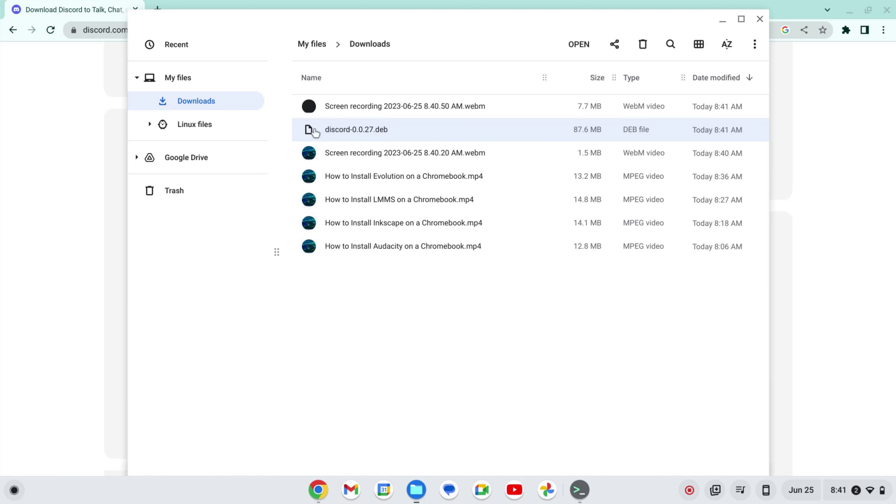
Install discord-0.0.27.deb with Linux from Downloads and dismiss the completion dialog.
right_click(360, 129)
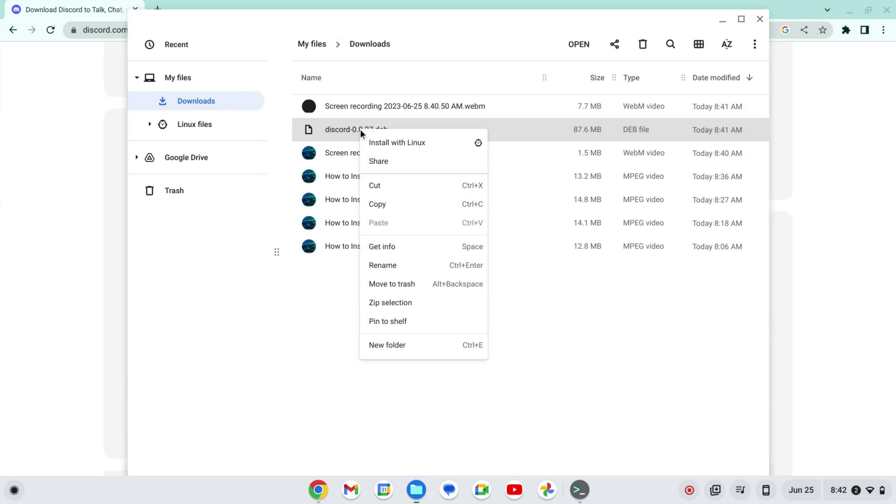
click(374, 140)
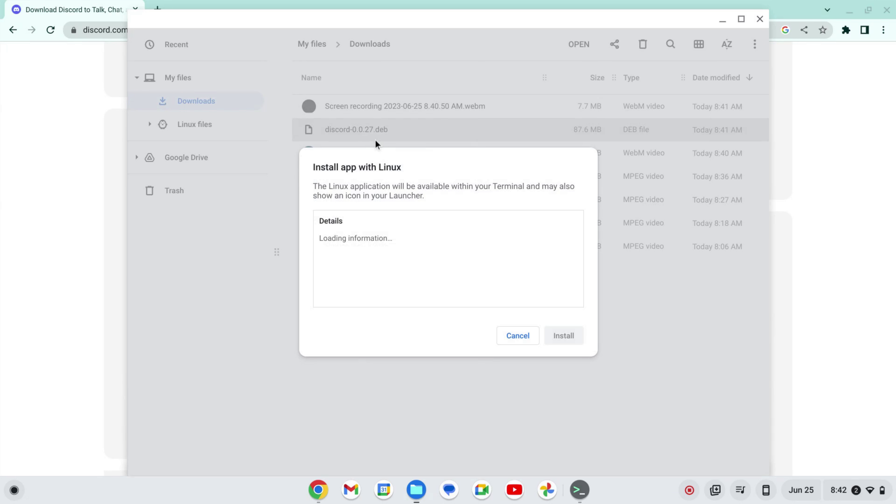
click(561, 338)
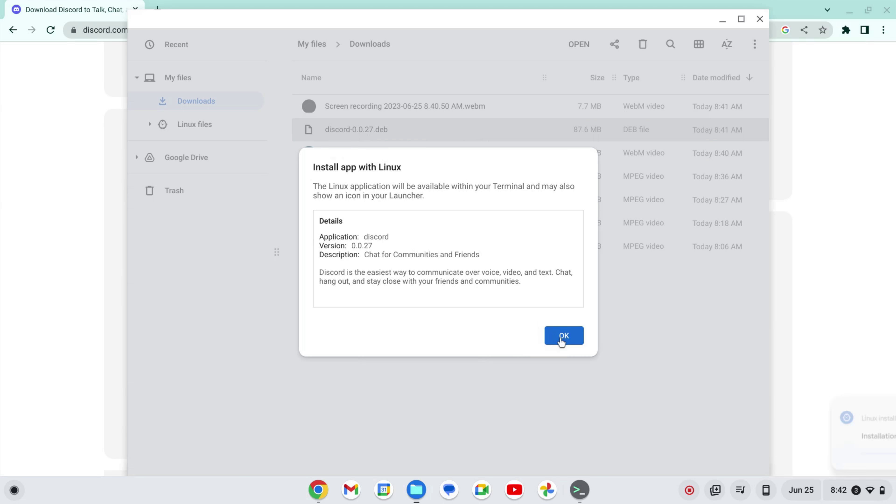
click(562, 339)
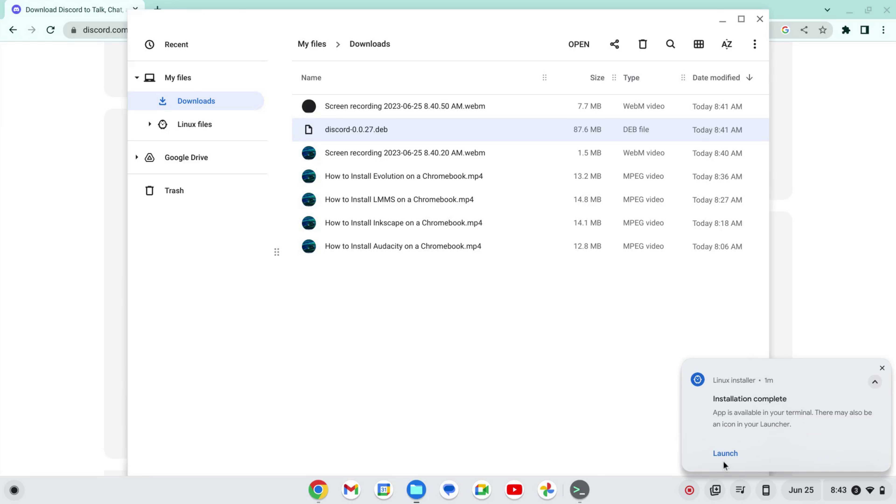
Pin Discord to the shelf from the launcher's app list.
click(14, 489)
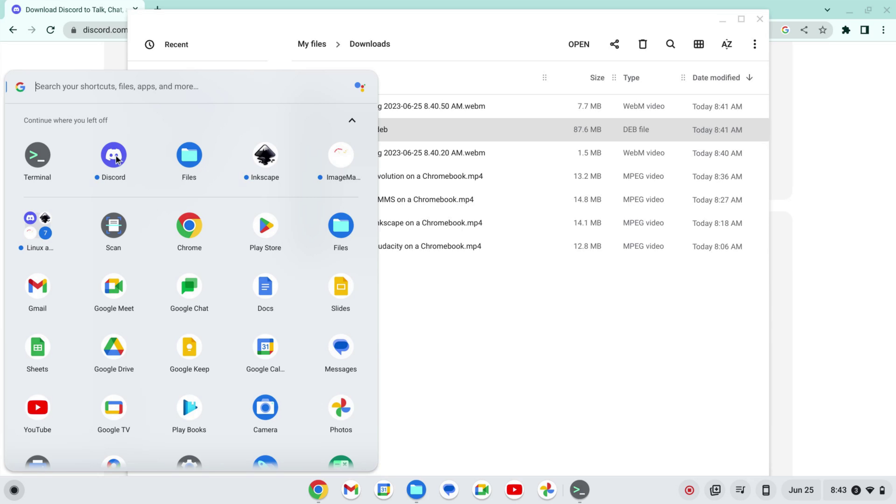
right_click(119, 154)
click(165, 155)
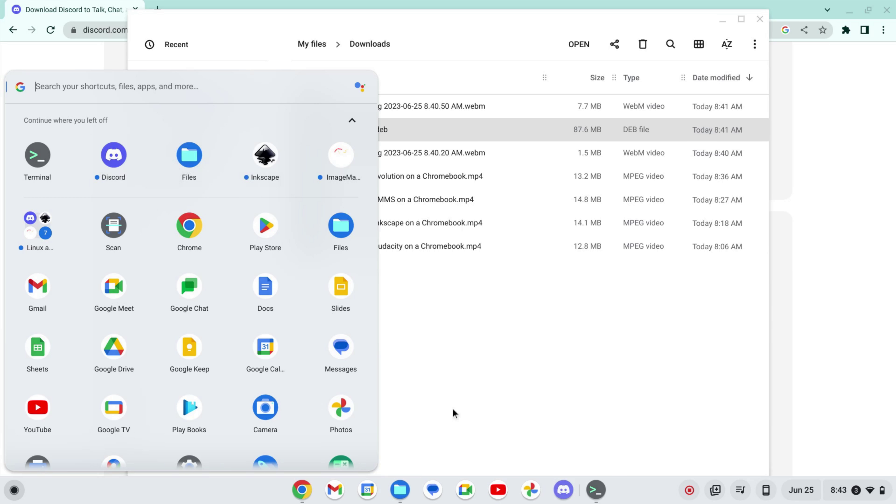